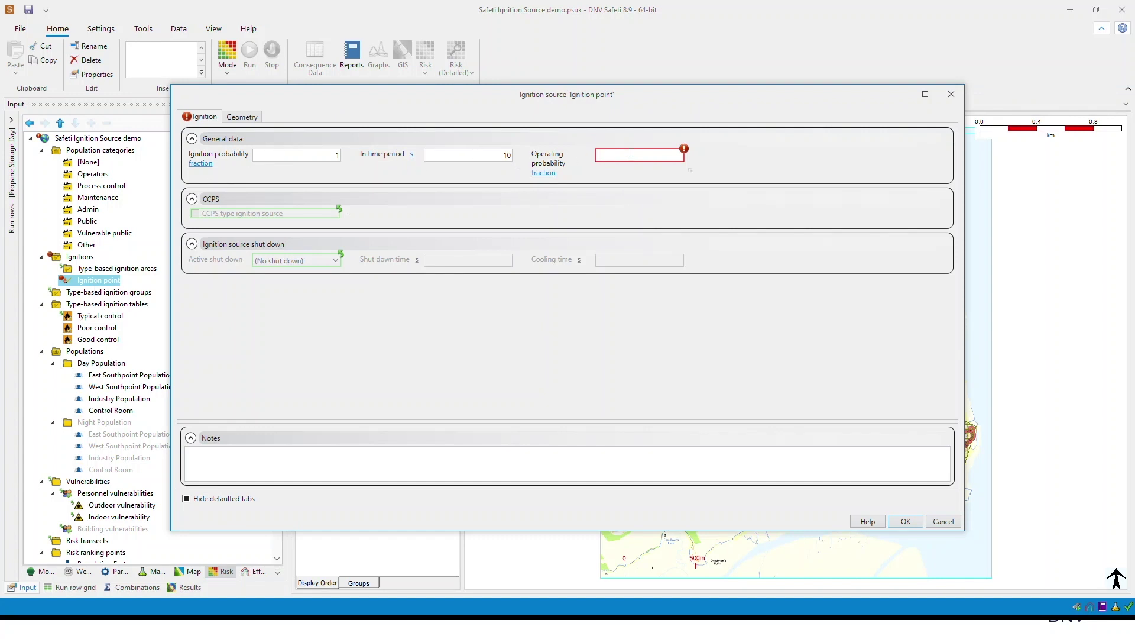
# Close the ignition point dialog and insert a type-based ignition polygon under the type-based ignition areas.
pyautogui.press('Escape')
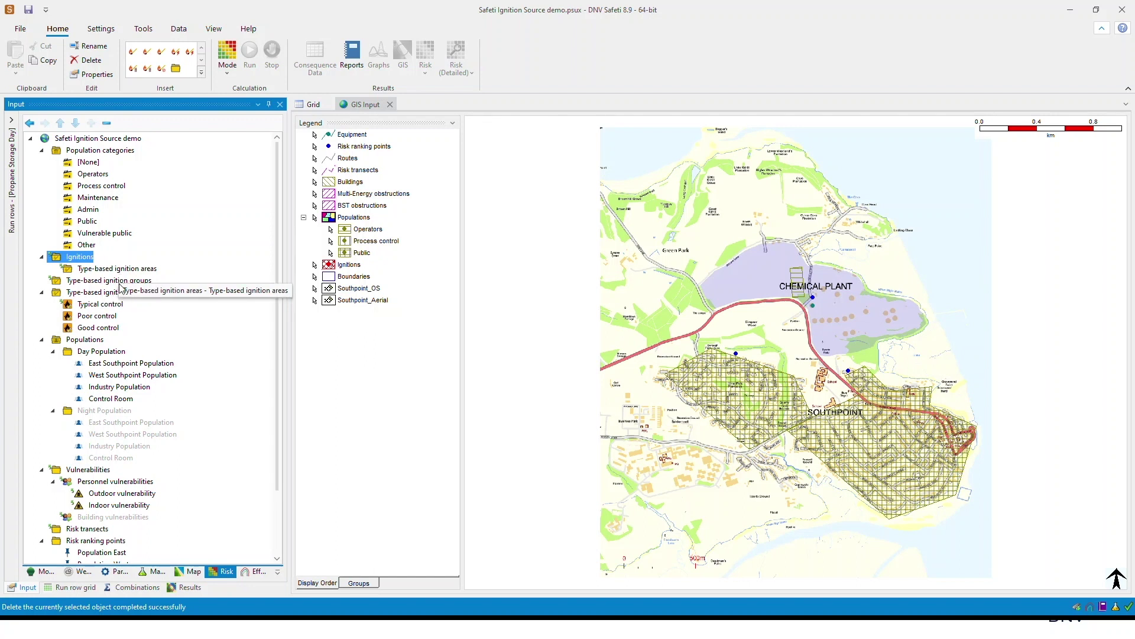
pyautogui.rightClick(152, 269)
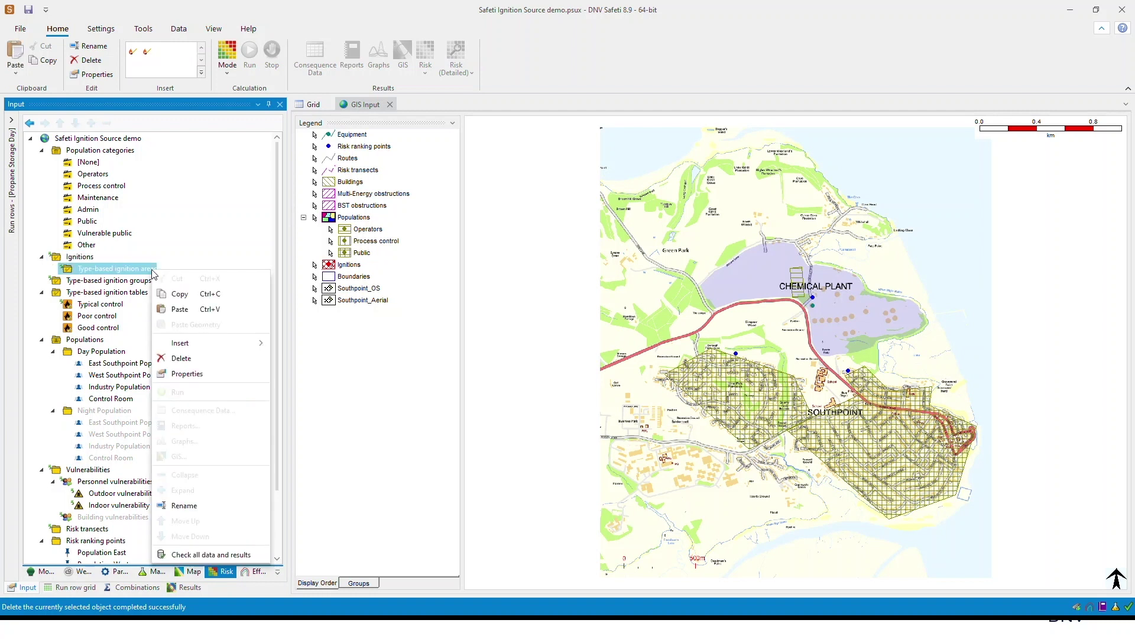
pyautogui.moveTo(179, 343)
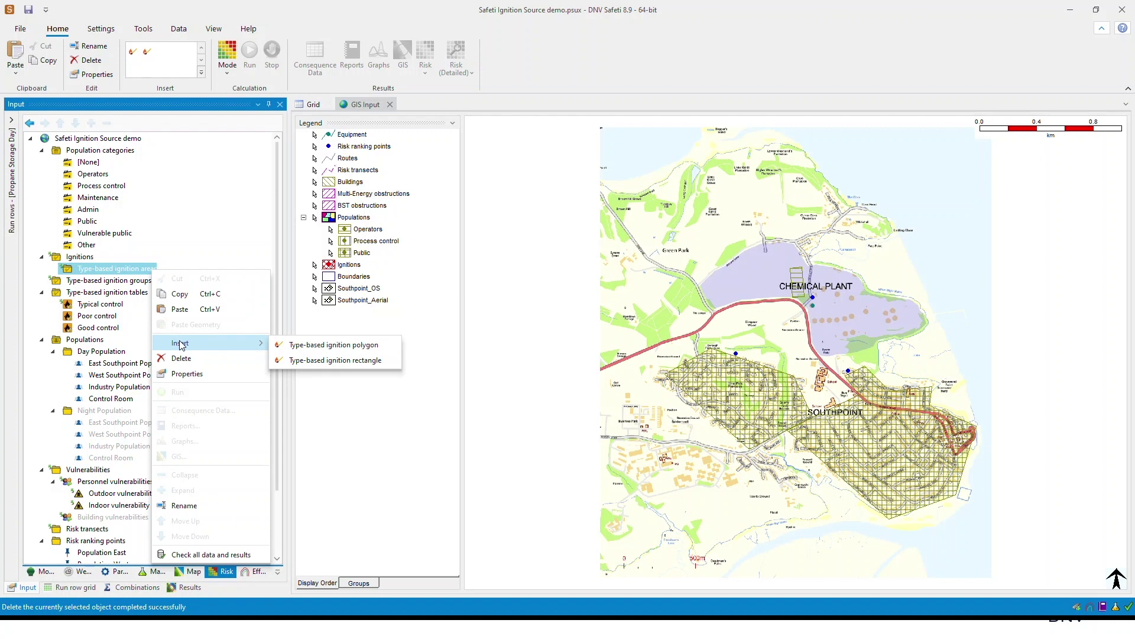
pyautogui.click(289, 362)
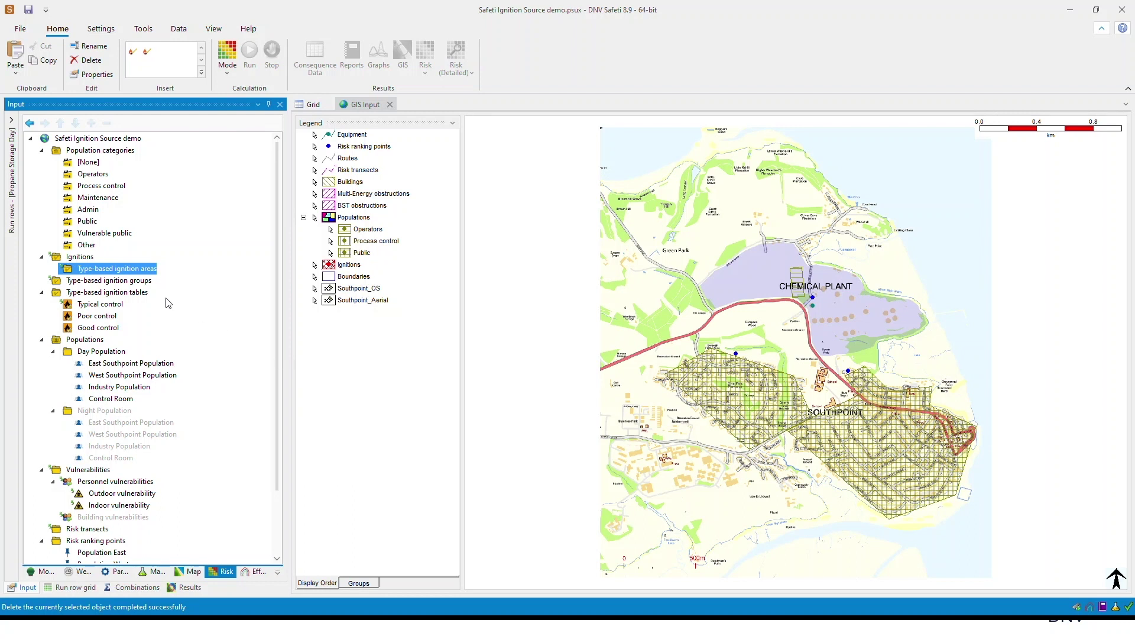
pyautogui.doubleClick(106, 293)
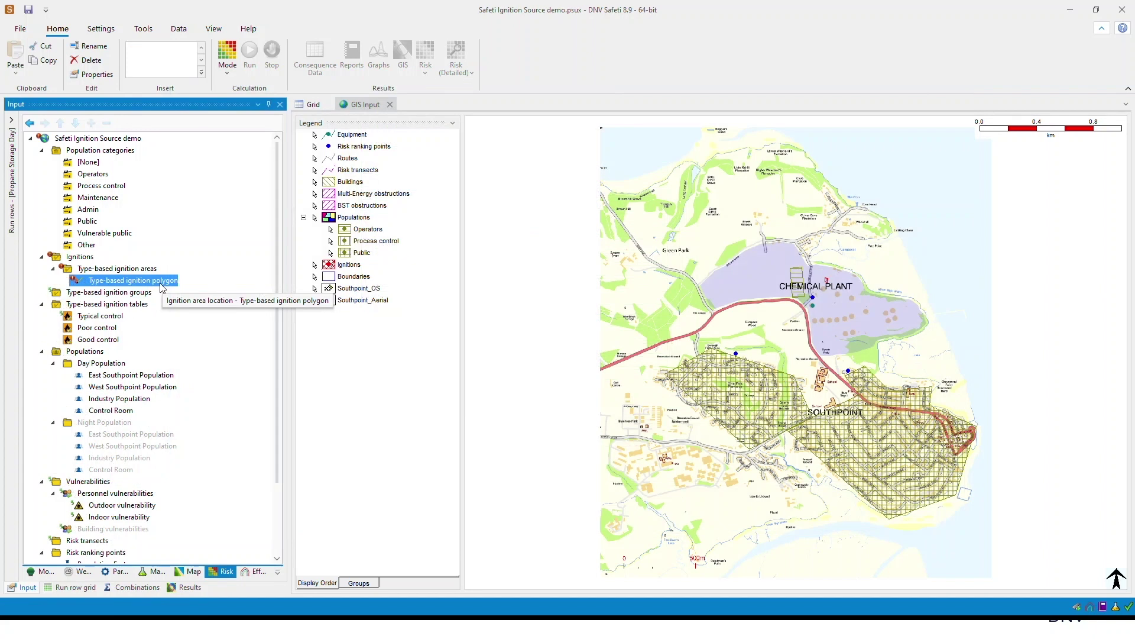
# Examine the new polygon's definition and source type options, and try the Ignition group definition.
pyautogui.doubleClick(160, 282)
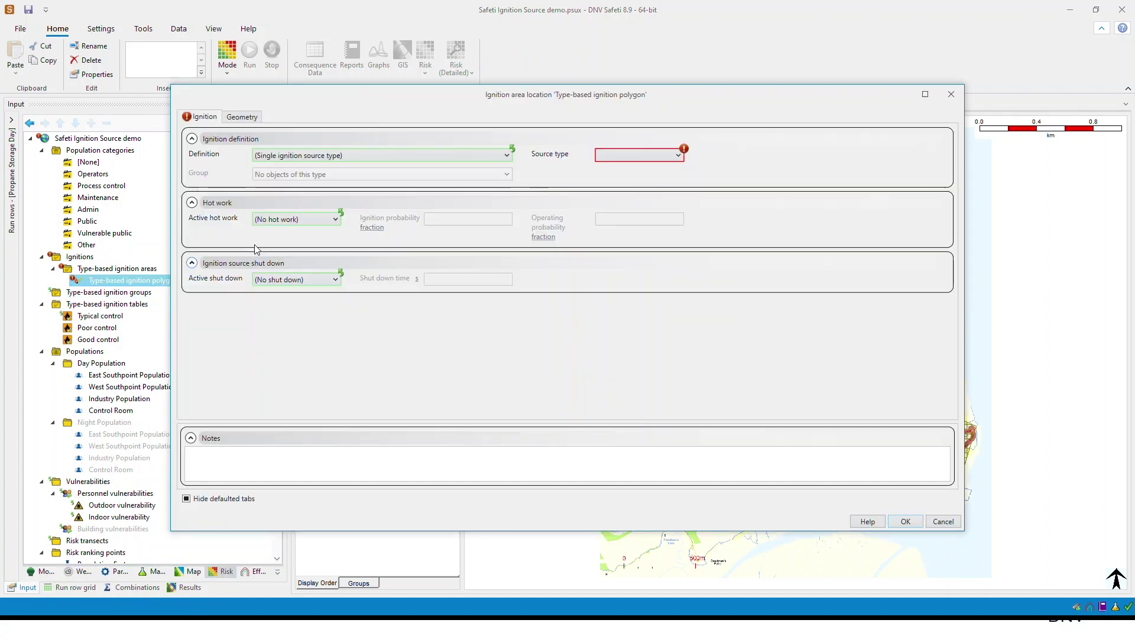
pyautogui.click(427, 155)
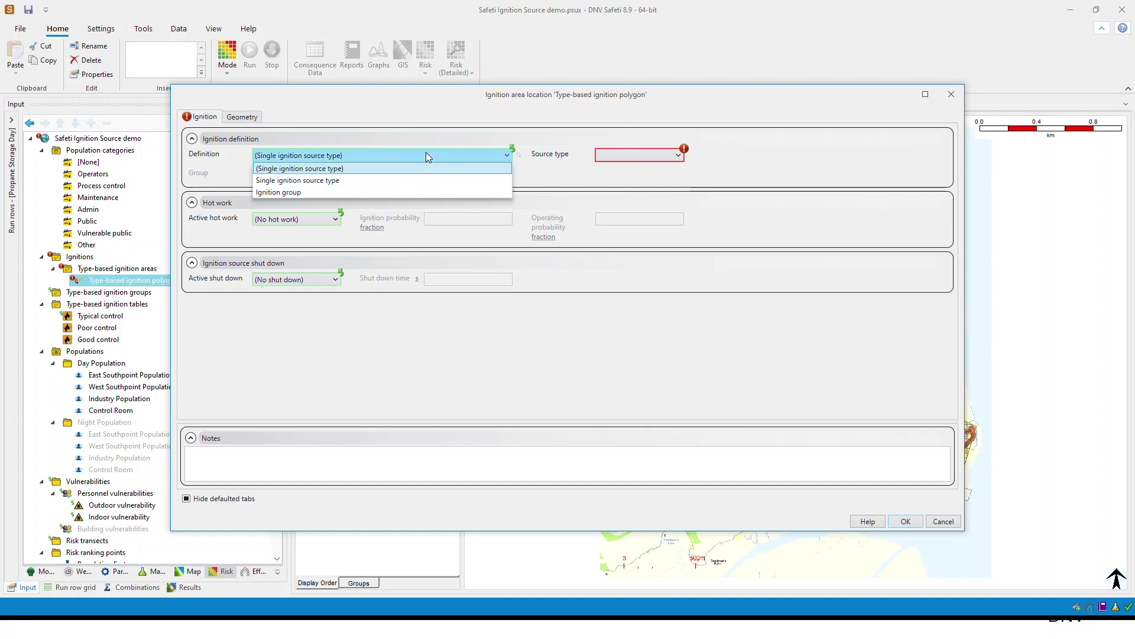
pyautogui.click(422, 192)
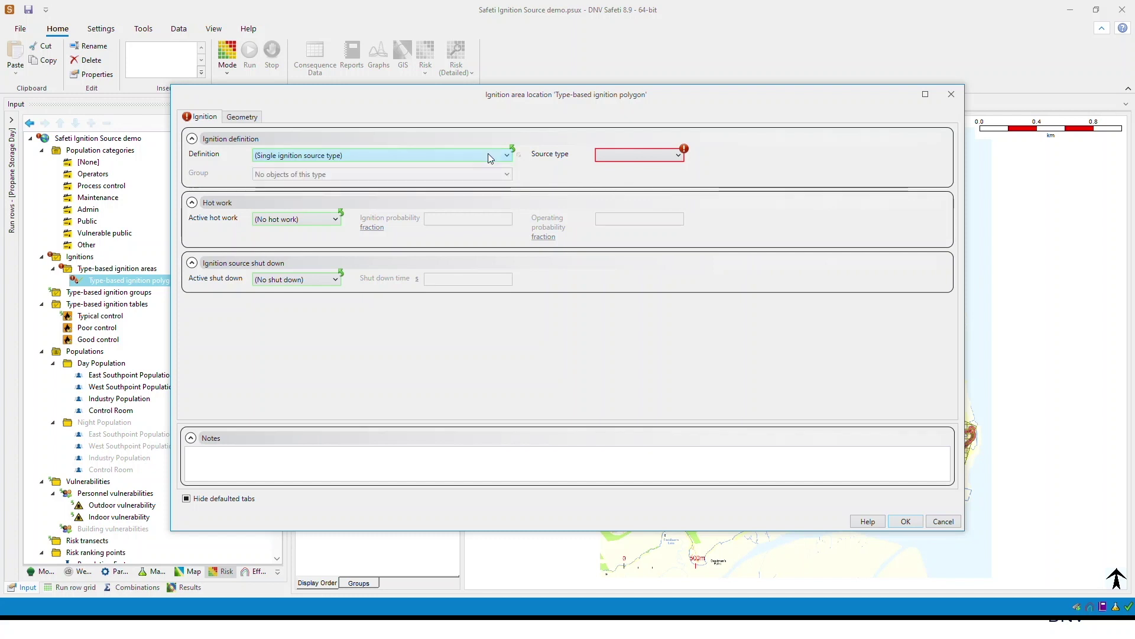
pyautogui.click(488, 154)
pyautogui.click(488, 154)
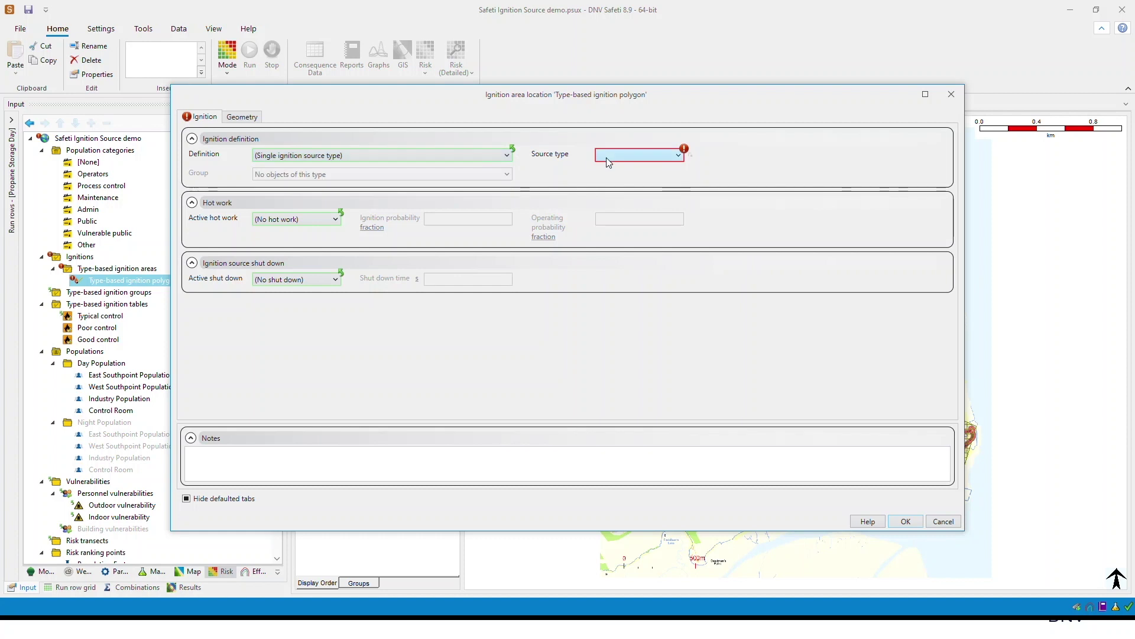
pyautogui.click(615, 155)
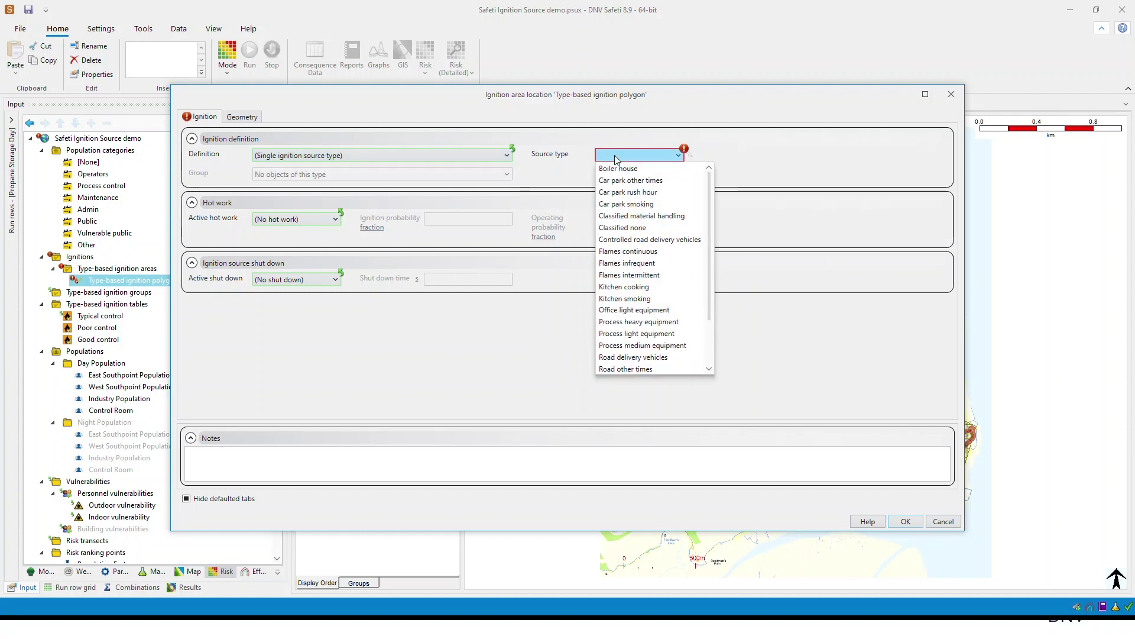
pyautogui.click(503, 155)
pyautogui.click(503, 154)
pyautogui.click(435, 193)
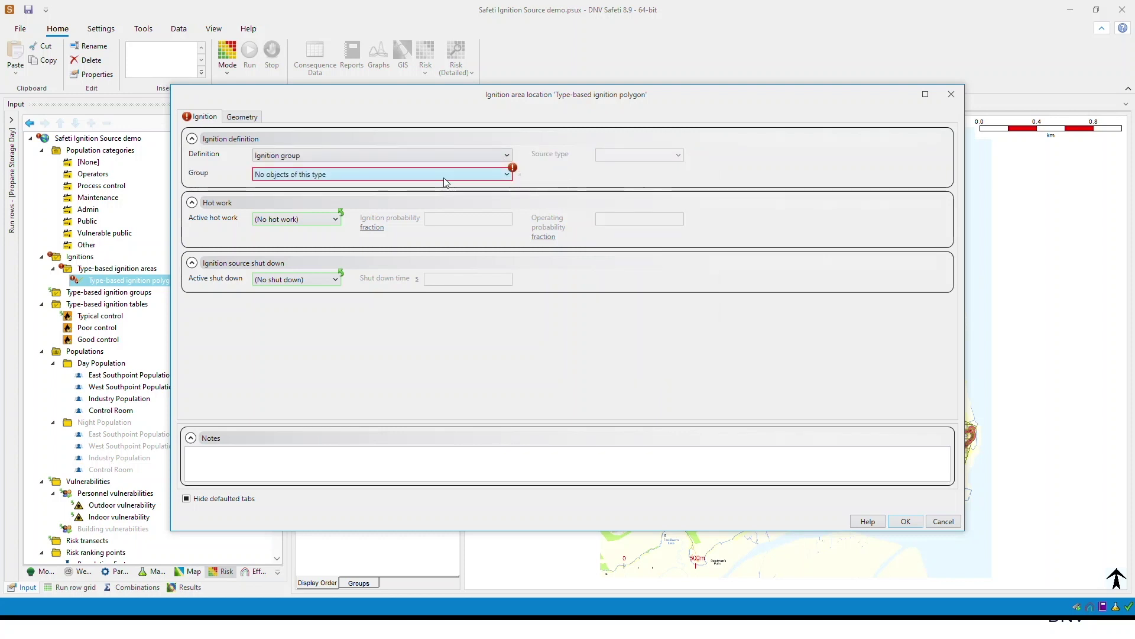
pyautogui.press('Escape')
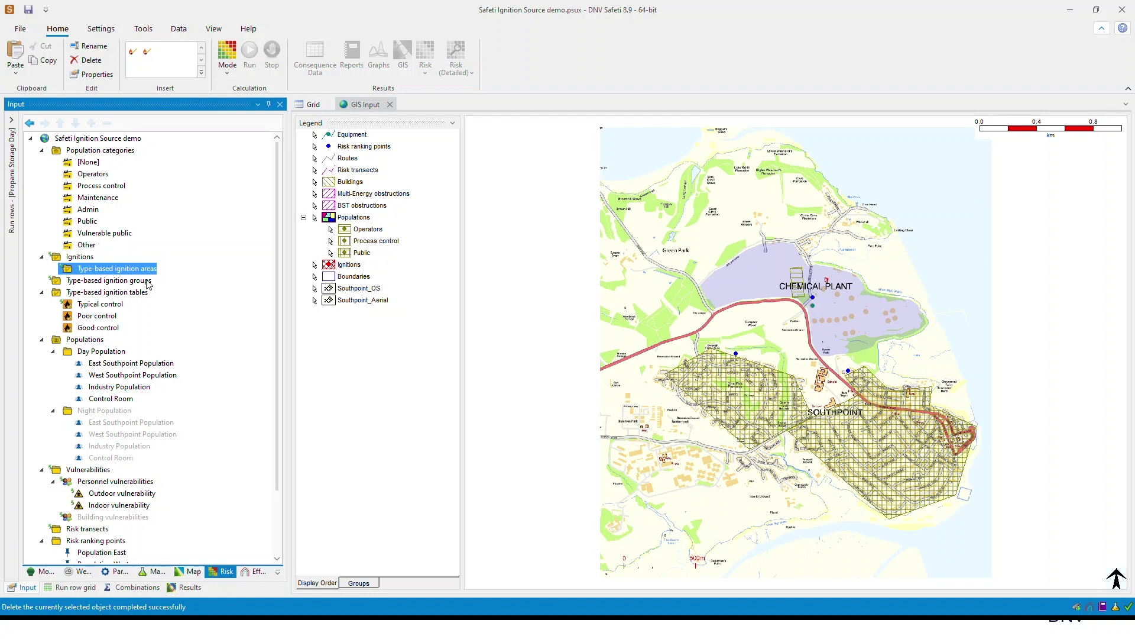
# Insert a type-based ignition group and rename it as Road-Day-Ignition Group.
pyautogui.rightClick(149, 284)
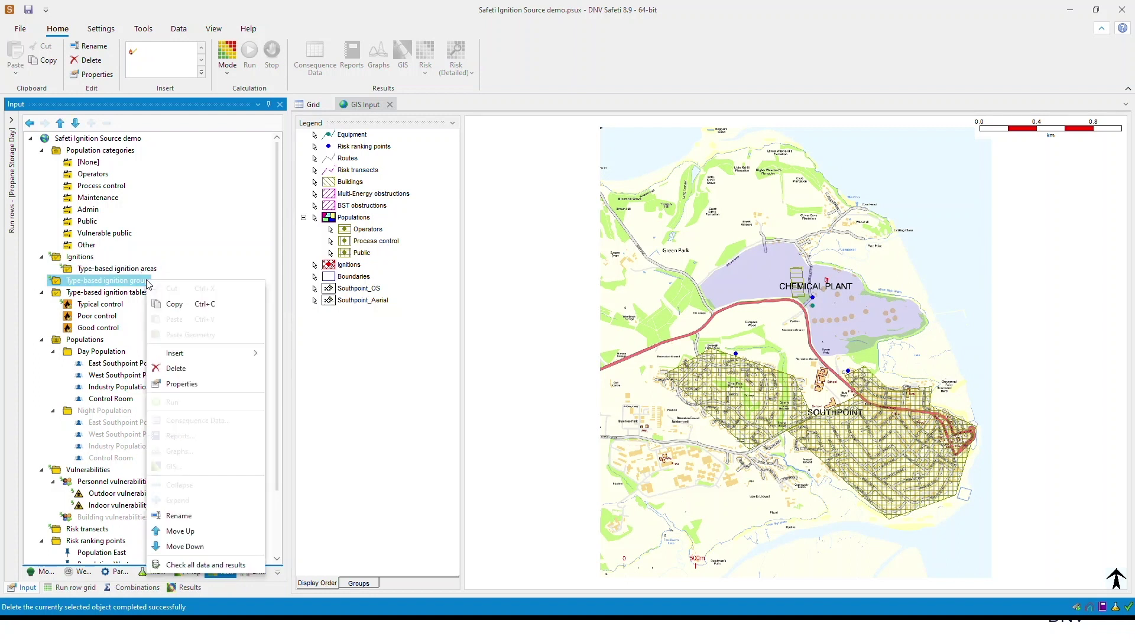
pyautogui.moveTo(205, 355)
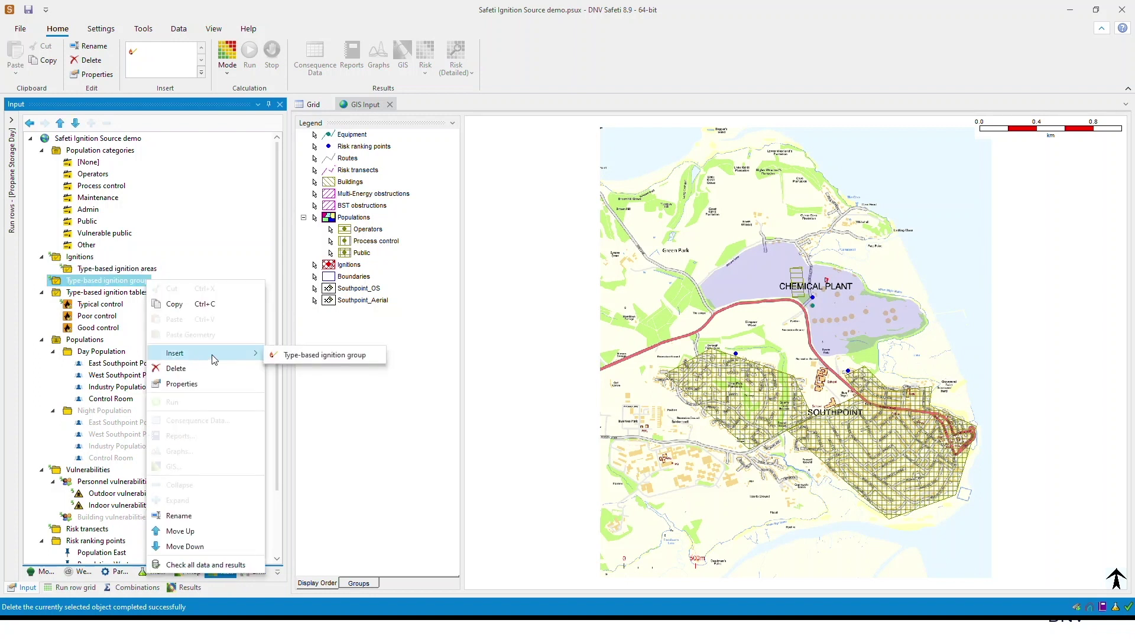
pyautogui.click(295, 355)
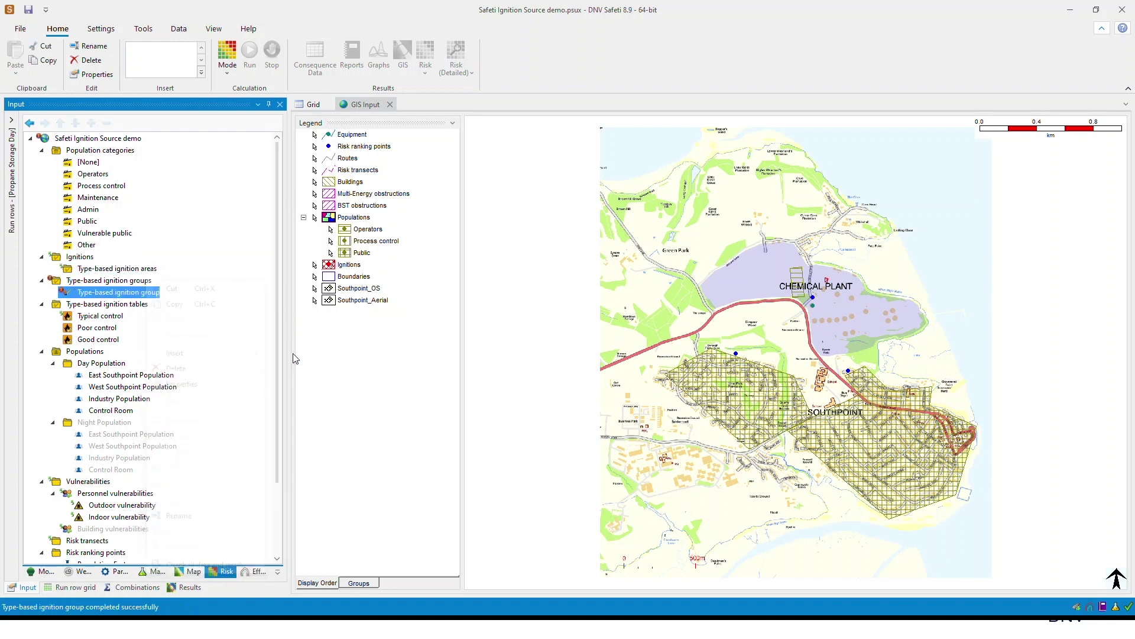
pyautogui.rightClick(132, 294)
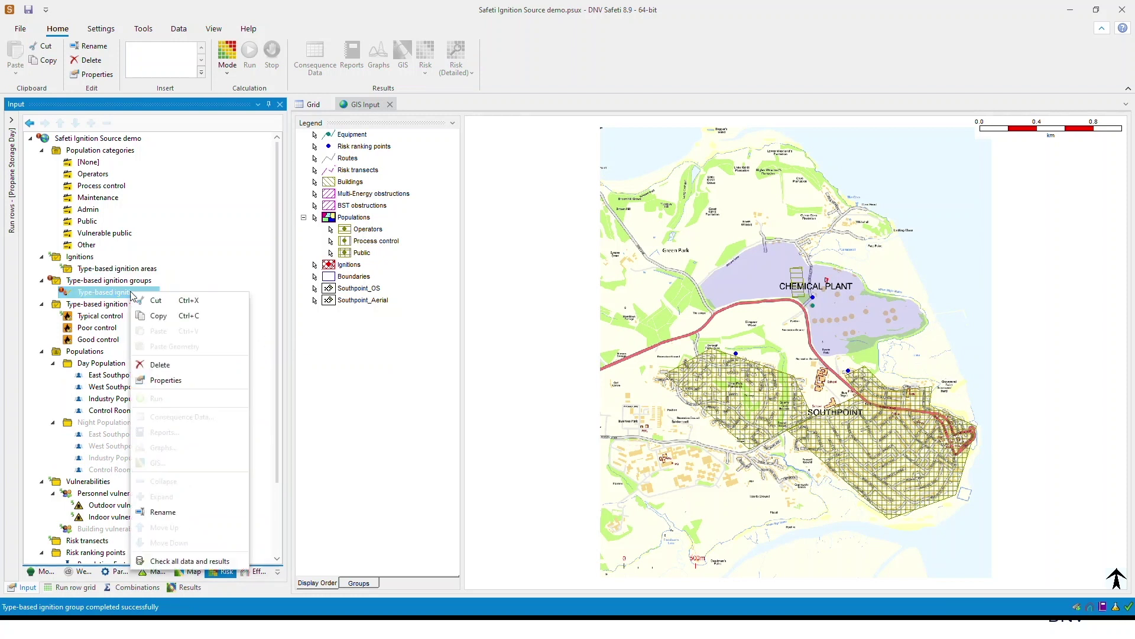
pyautogui.click(172, 509)
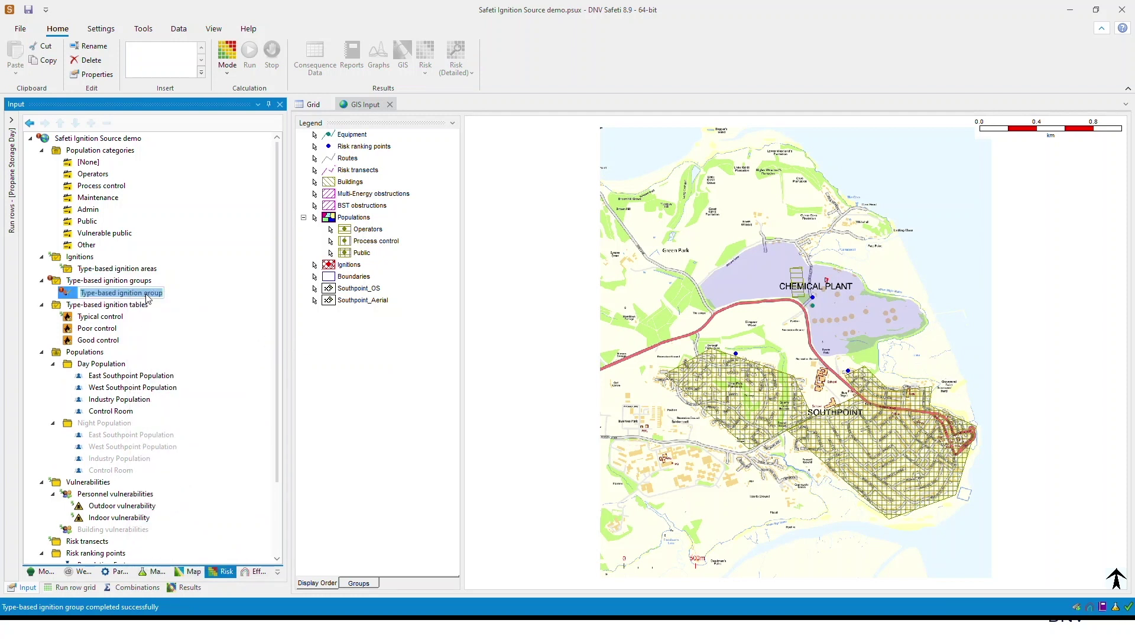
pyautogui.write('Road-Day-Ignition Group')
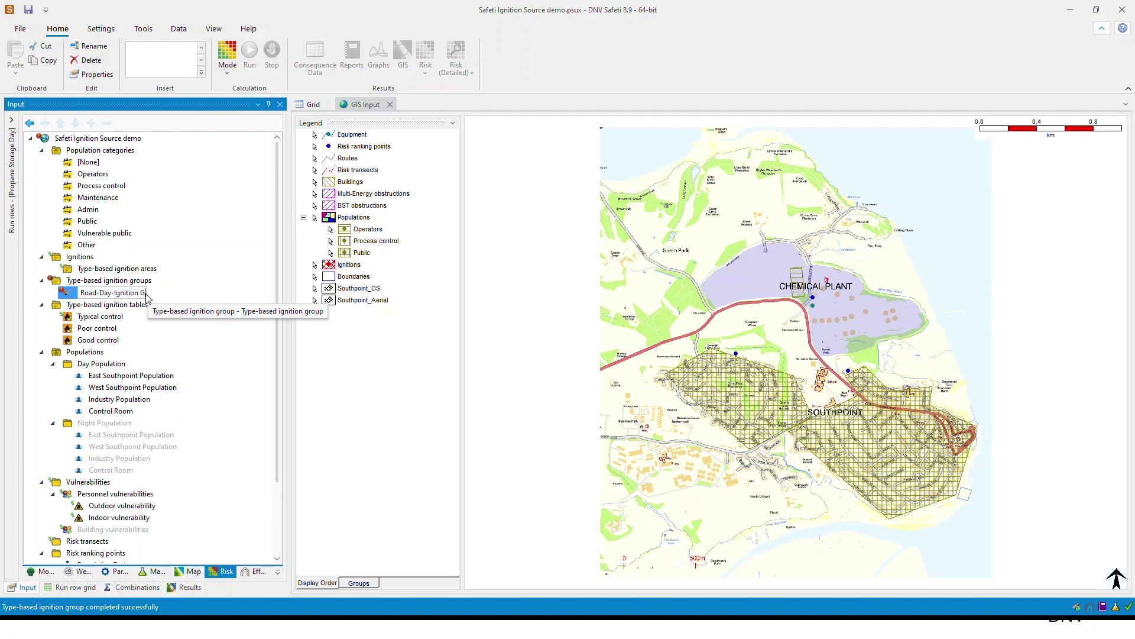
pyautogui.press('Return')
# Give Road-Day-Ignition Group 3 ignition sources: Road rush hour, Road traffic control and Road delivery vehicles.
pyautogui.doubleClick(122, 297)
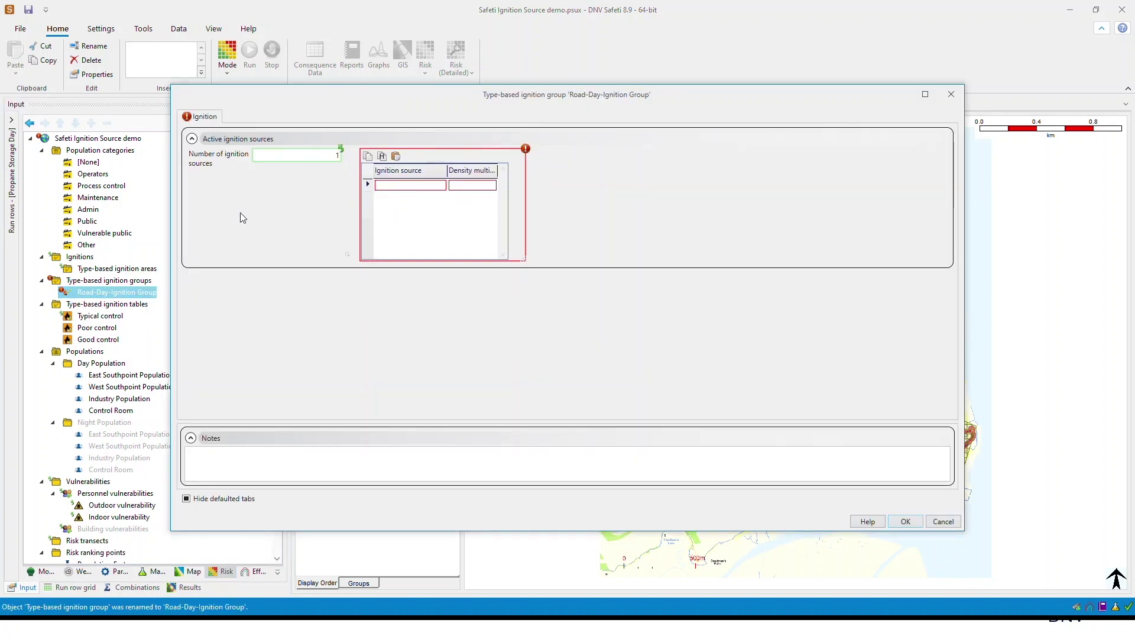
pyautogui.click(300, 155)
pyautogui.write('3')
pyautogui.press('Tab')
pyautogui.click(382, 187)
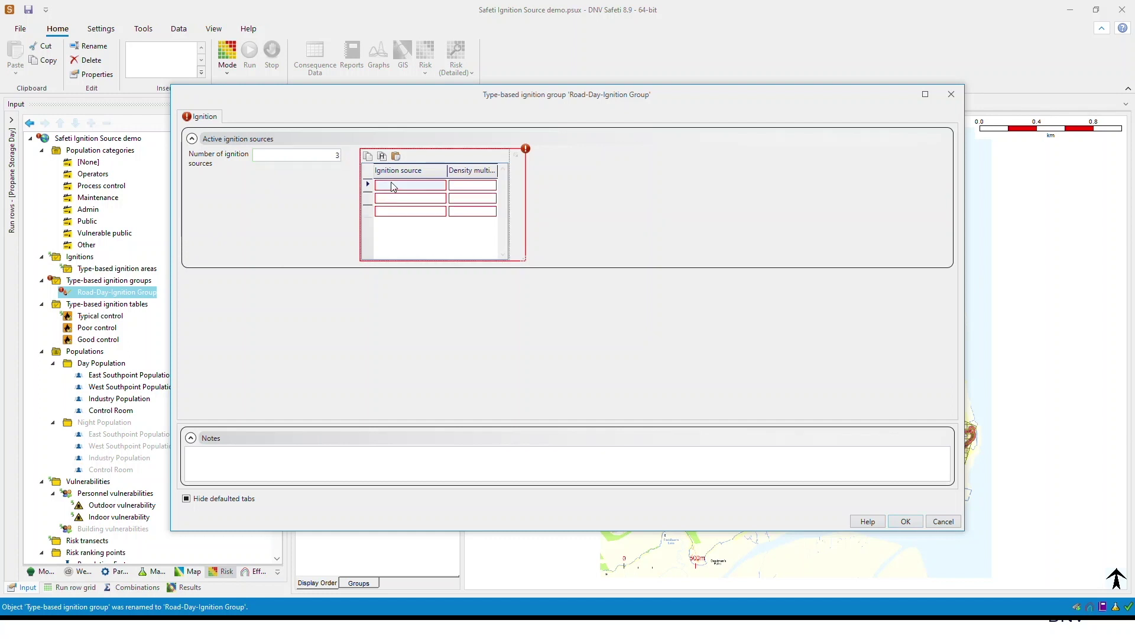
pyautogui.click(393, 187)
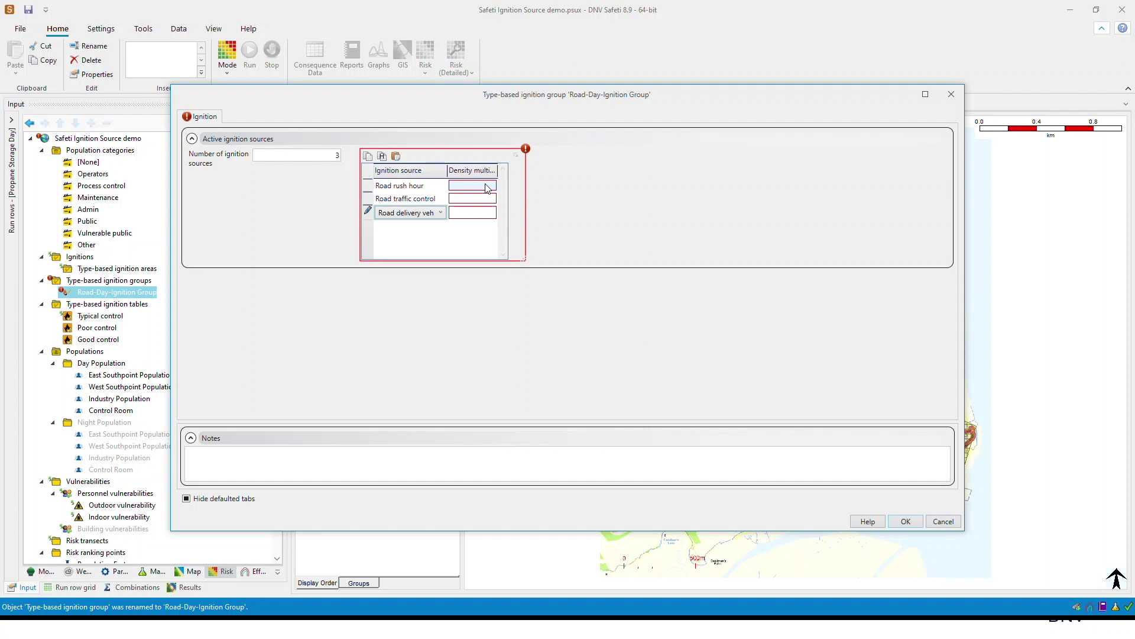
pyautogui.press('Tab')
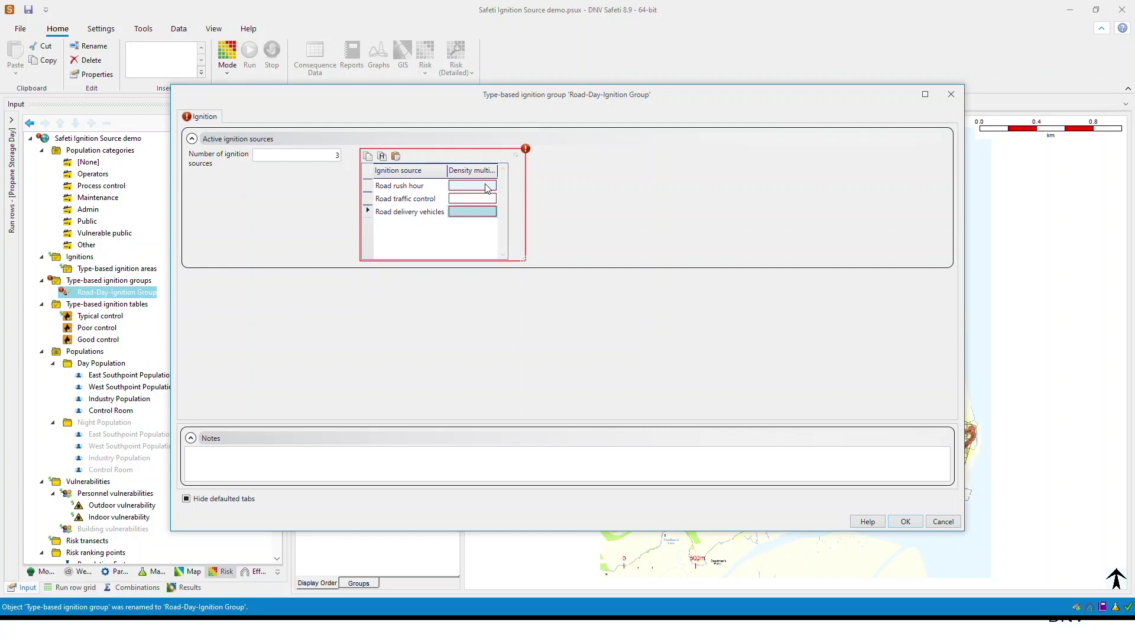
# Set the density multiplier of Road rush hour and Road traffic control to 1, fill in that of Road delivery vehicles, and accept the group.
pyautogui.click(487, 188)
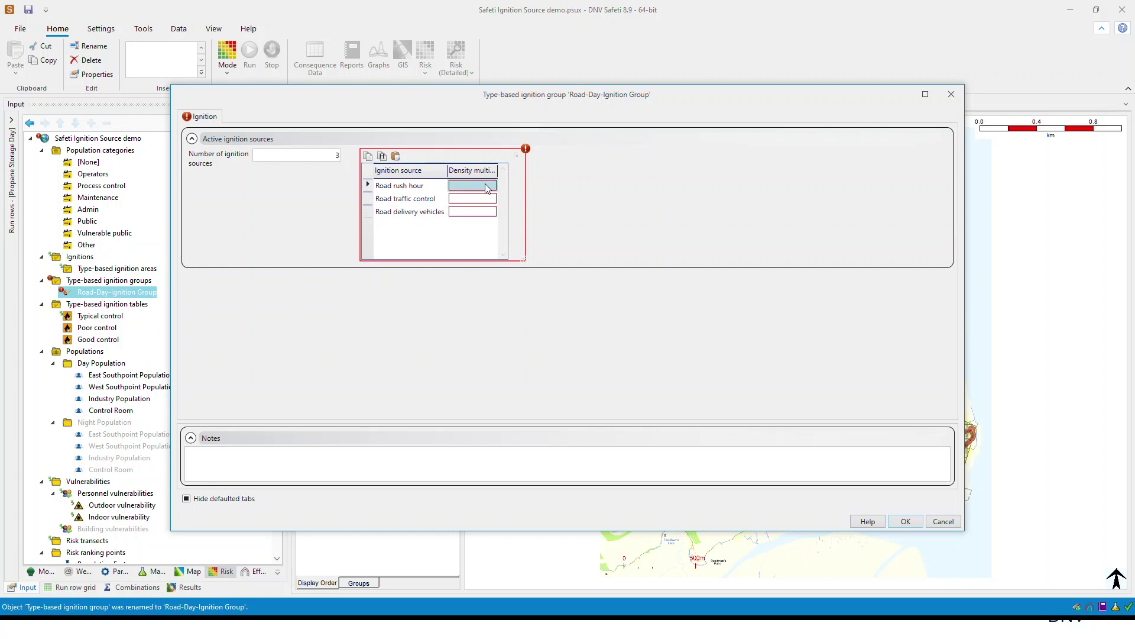
pyautogui.write('1')
pyautogui.click(484, 197)
pyautogui.write('1')
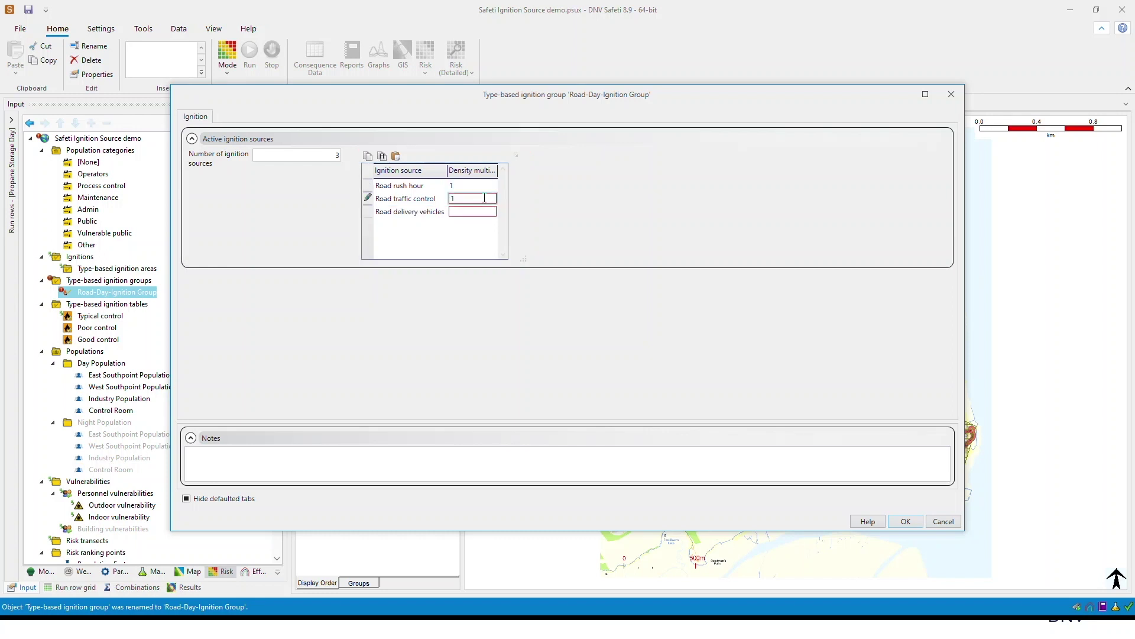
pyautogui.click(482, 213)
pyautogui.click(916, 523)
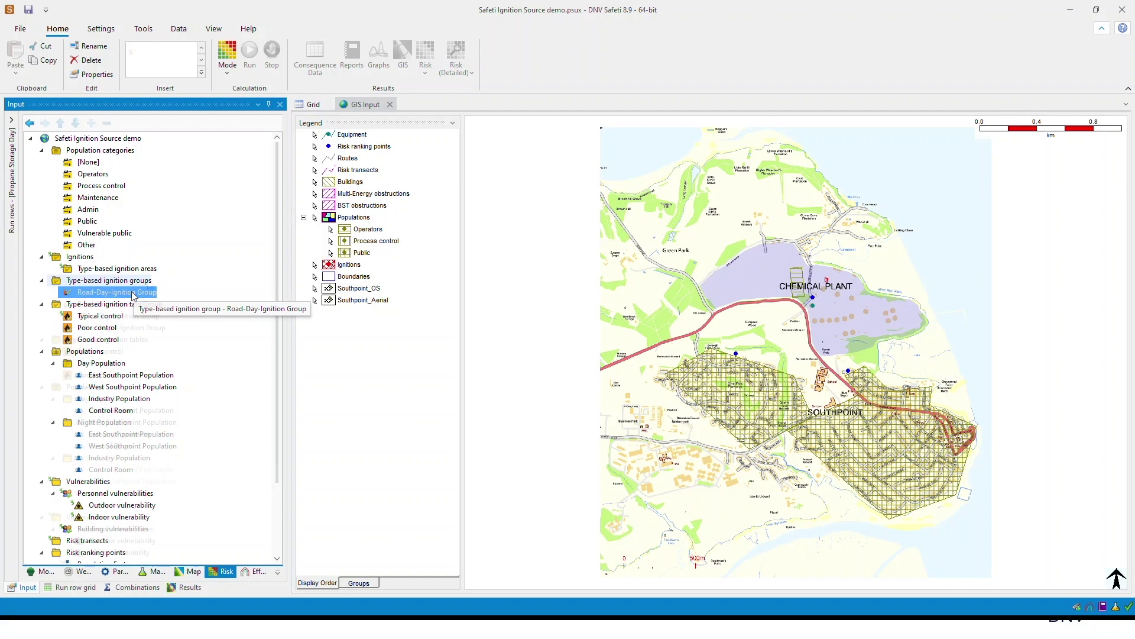
# Insert a type-based ignition polygon and draw it on the map along the road through the chemical plant.
pyautogui.click(149, 281)
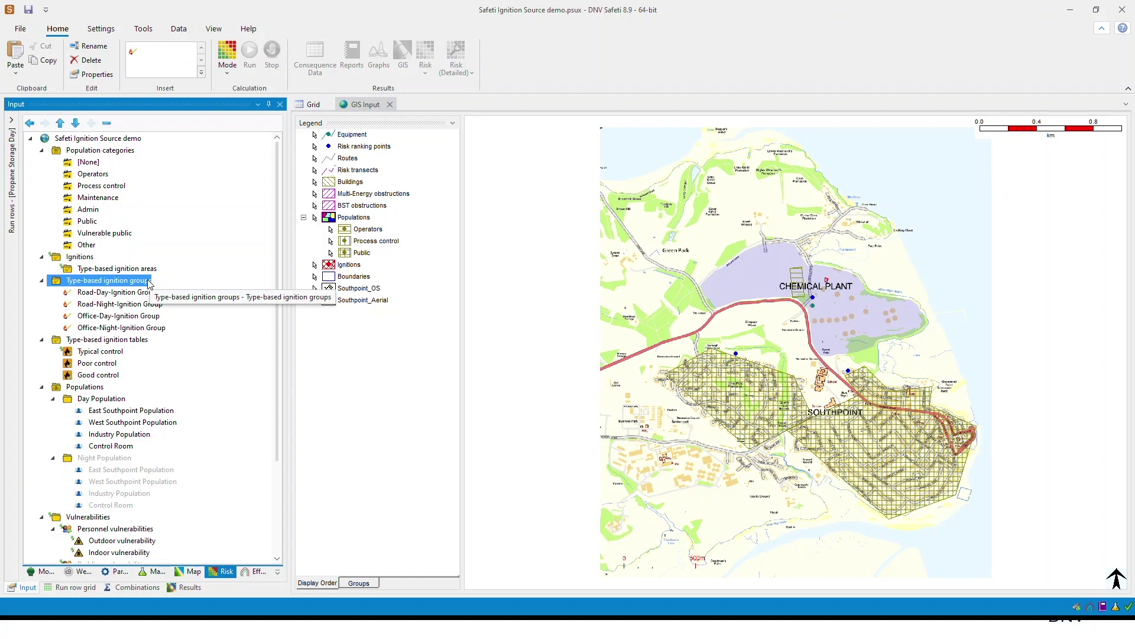
pyautogui.rightClick(149, 271)
pyautogui.moveTo(230, 343)
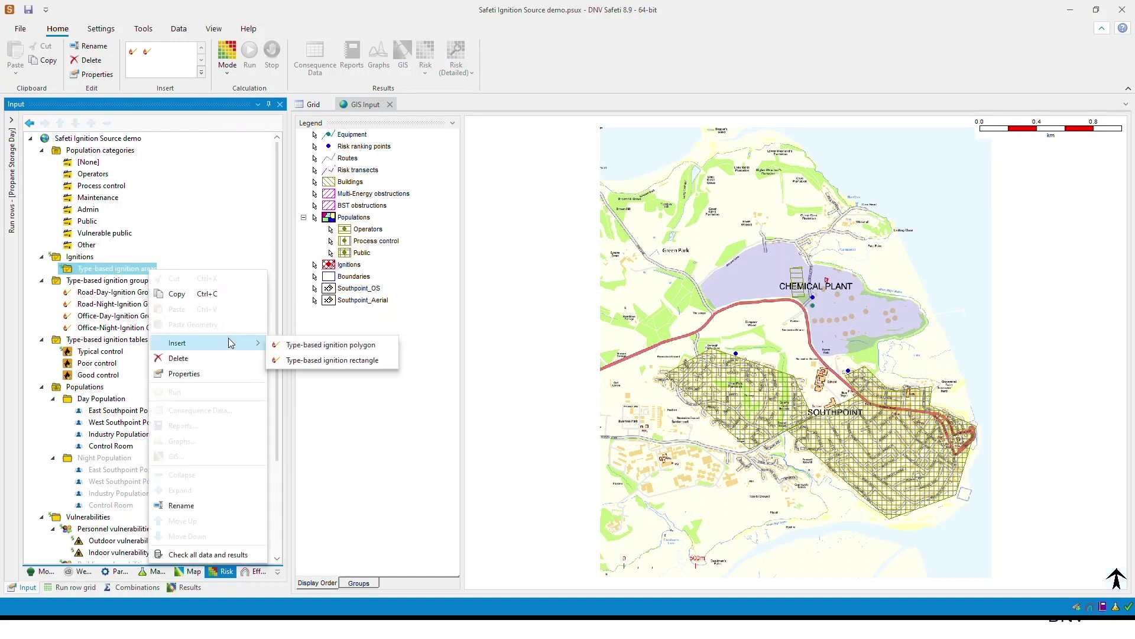
pyautogui.click(387, 351)
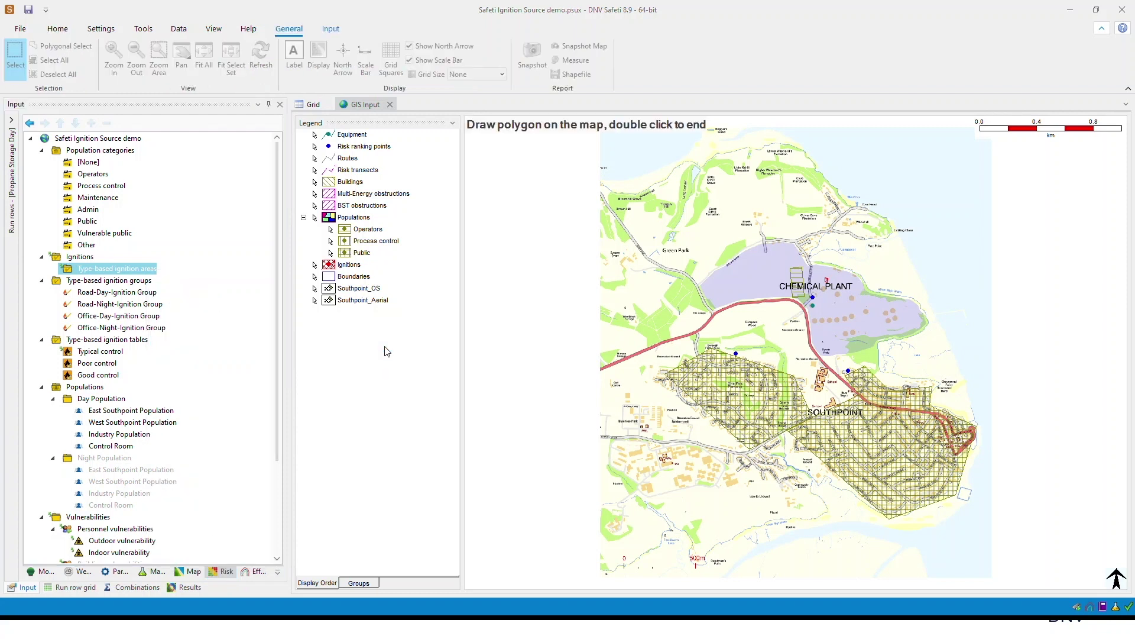
pyautogui.click(797, 241)
pyautogui.doubleClick(813, 269)
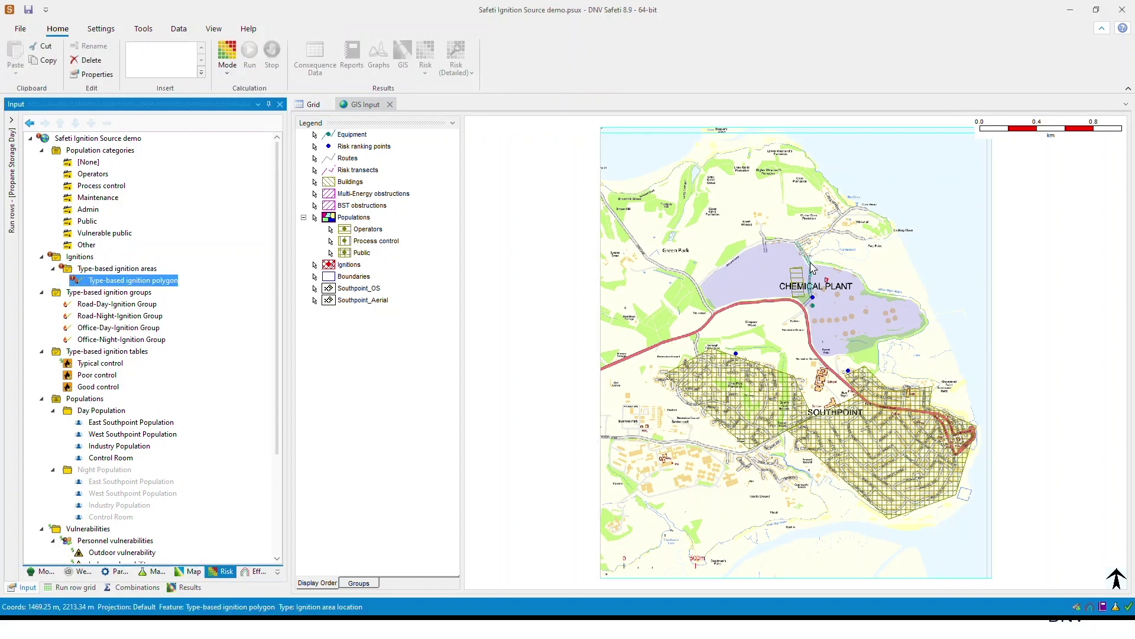
# Rename the new ignition polygon as Road_Day.
pyautogui.rightClick(105, 279)
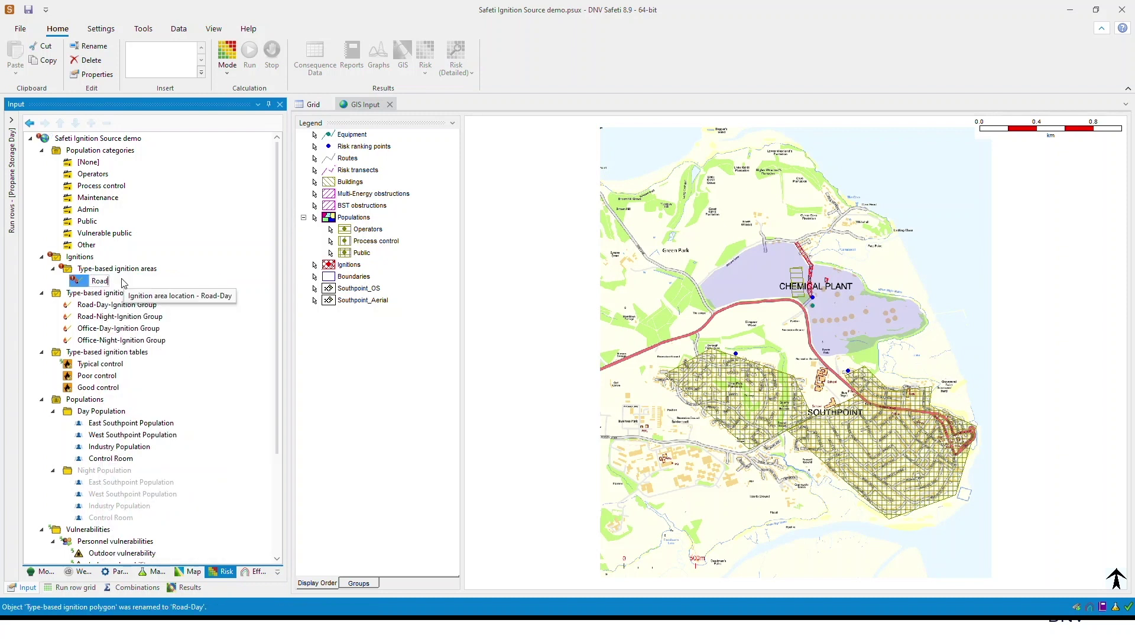
pyautogui.write('_Day')
pyautogui.press('Return')
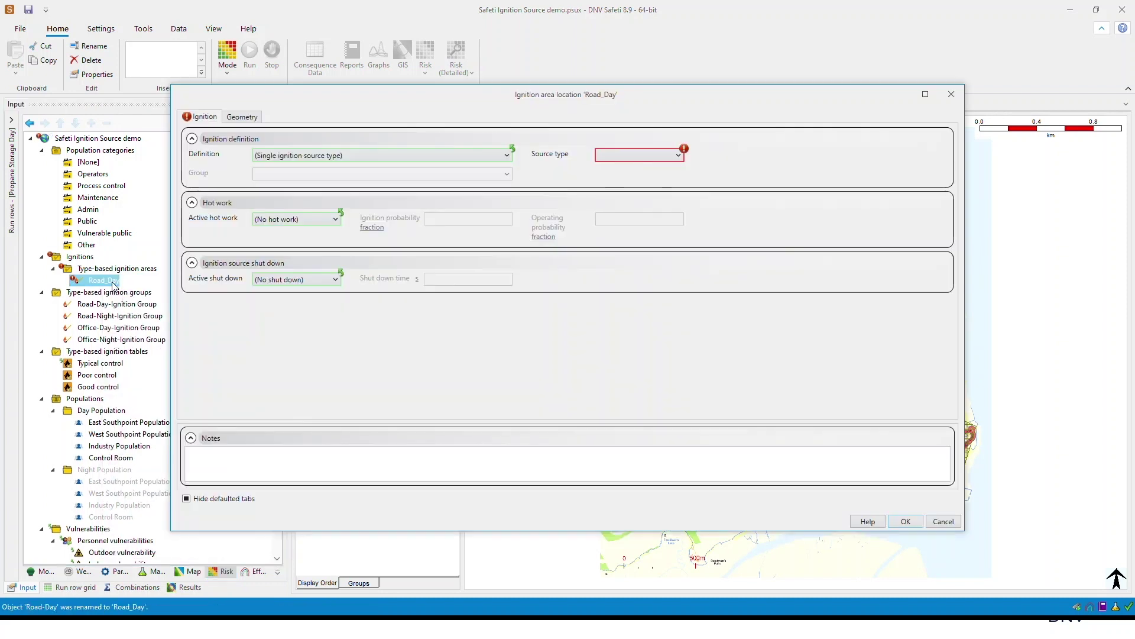
# Set Road_Day's definition to Ignition group and assign it Road-Day-Ignition Group.
pyautogui.doubleClick(114, 281)
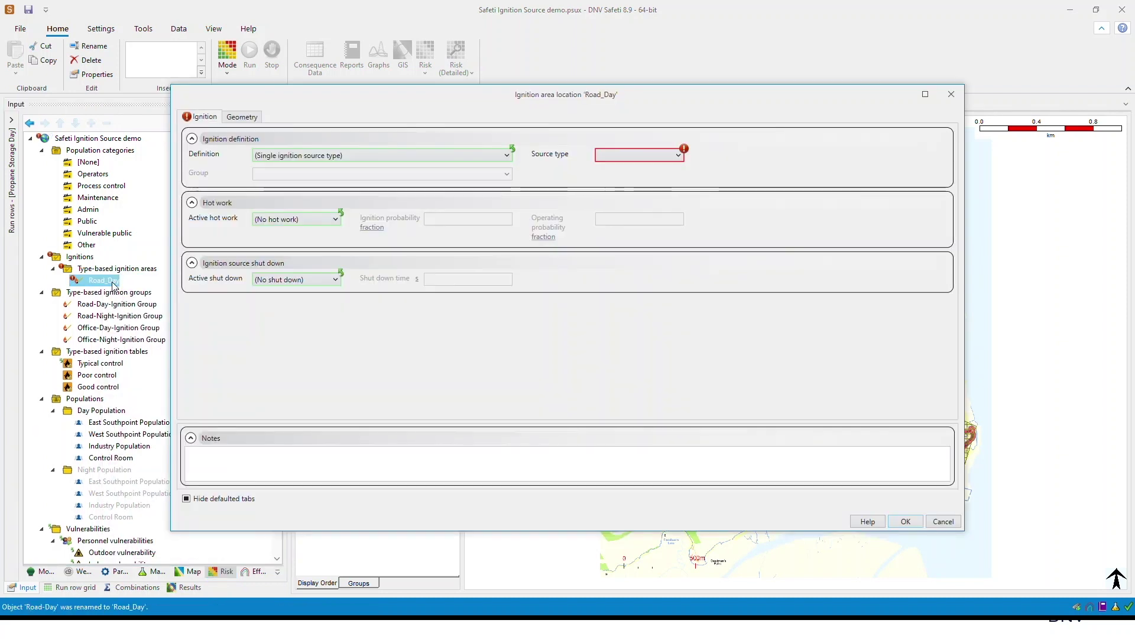
pyautogui.click(448, 154)
pyautogui.click(393, 192)
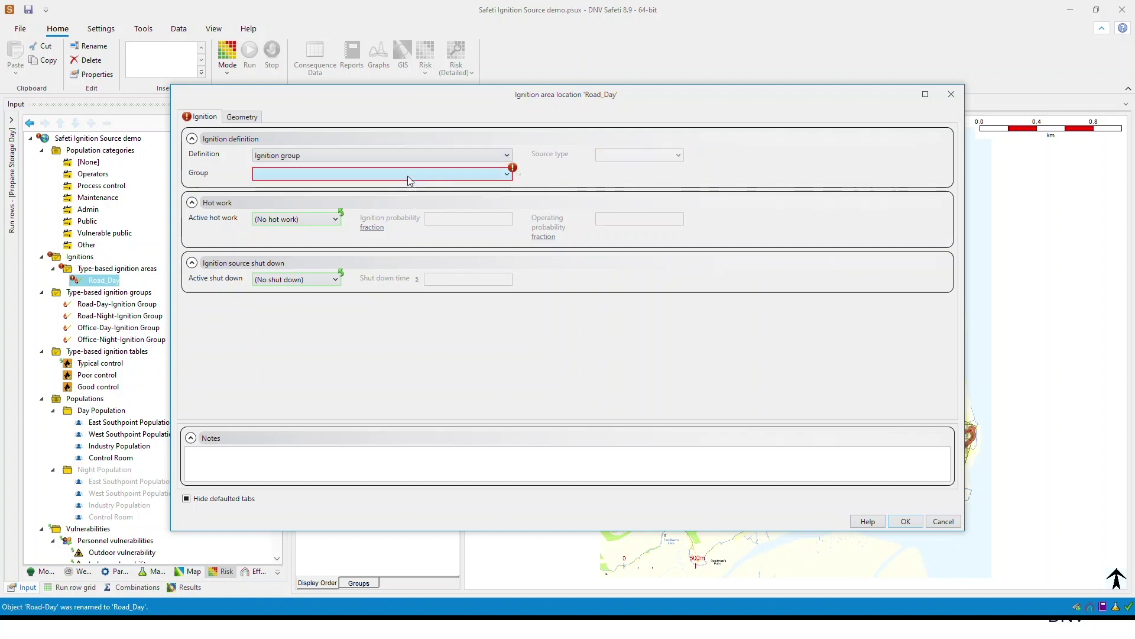
pyautogui.click(407, 175)
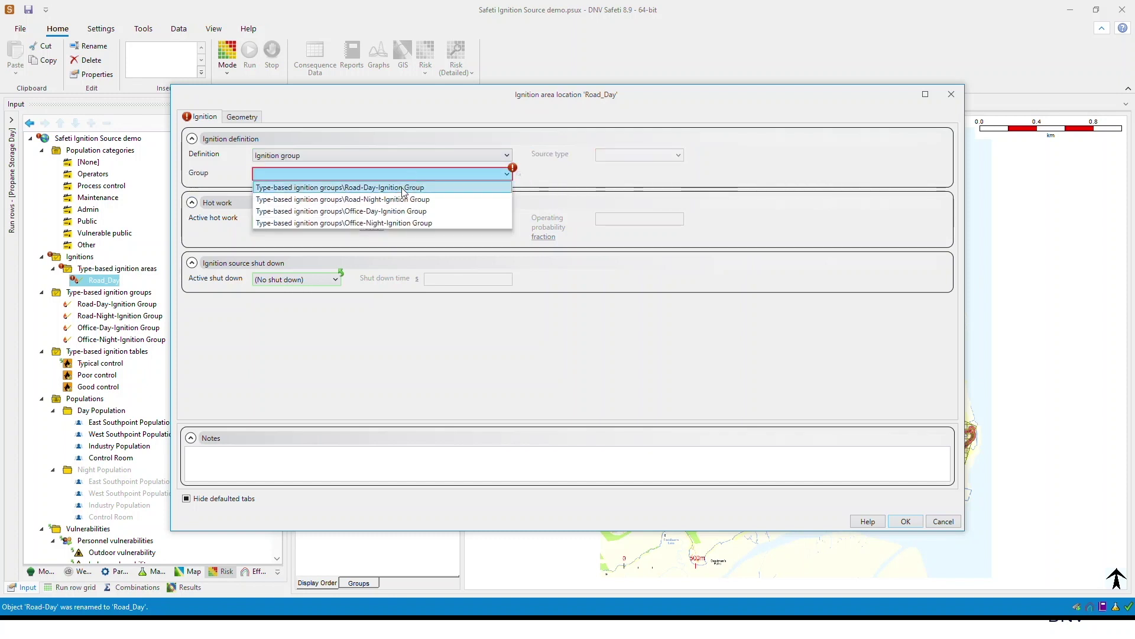
pyautogui.click(404, 188)
pyautogui.click(905, 521)
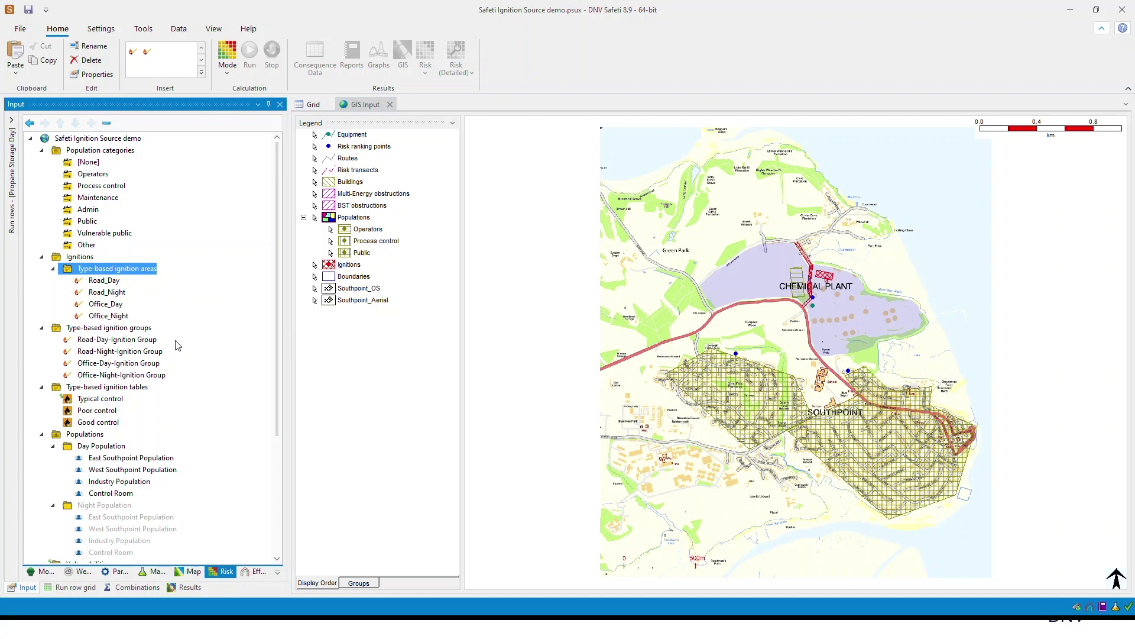
# Review the base data of the type-based ignition tables and close them without changes.
pyautogui.click(130, 391)
pyautogui.doubleClick(130, 391)
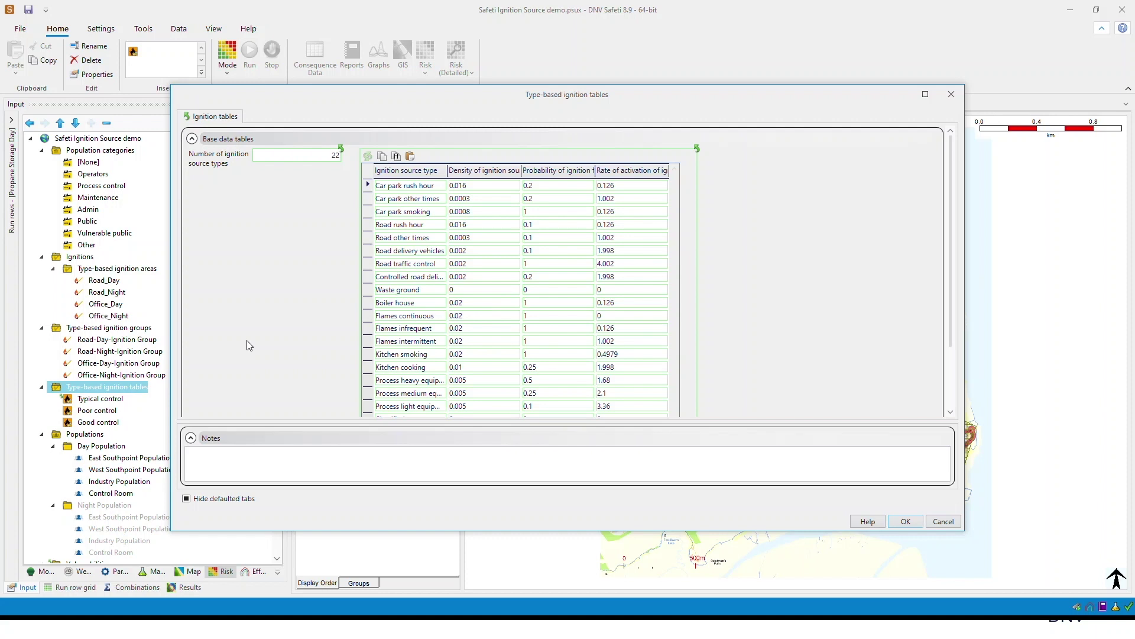
pyautogui.press('Escape')
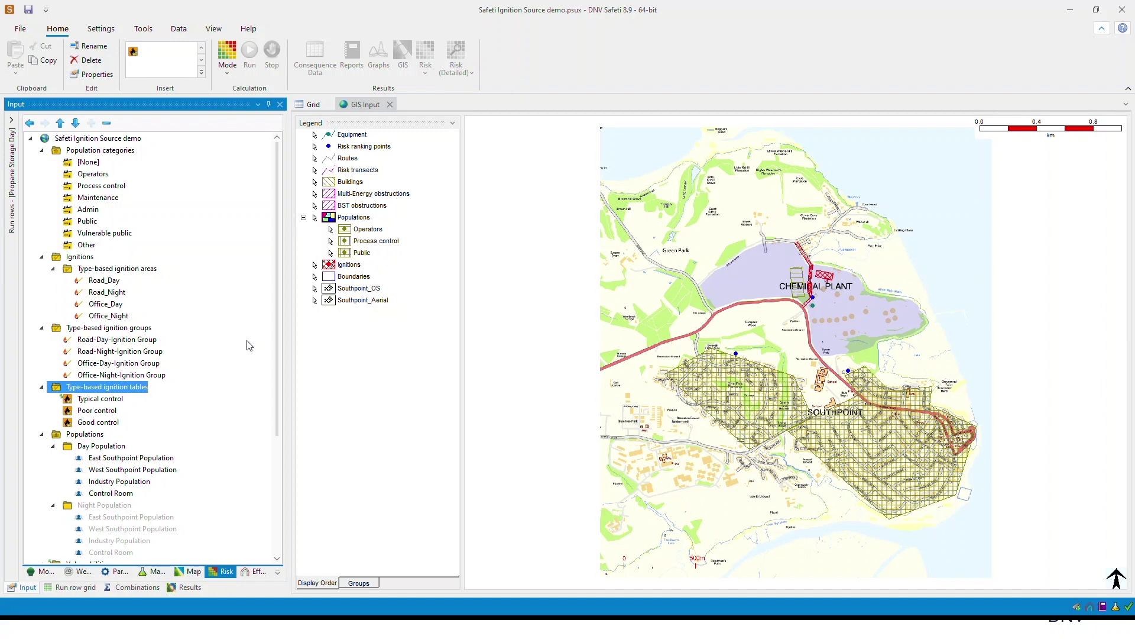
# Check the Ignition Table options available for the Propane Storage Day run row in the run row grid, keeping the current selection.
pyautogui.click(77, 588)
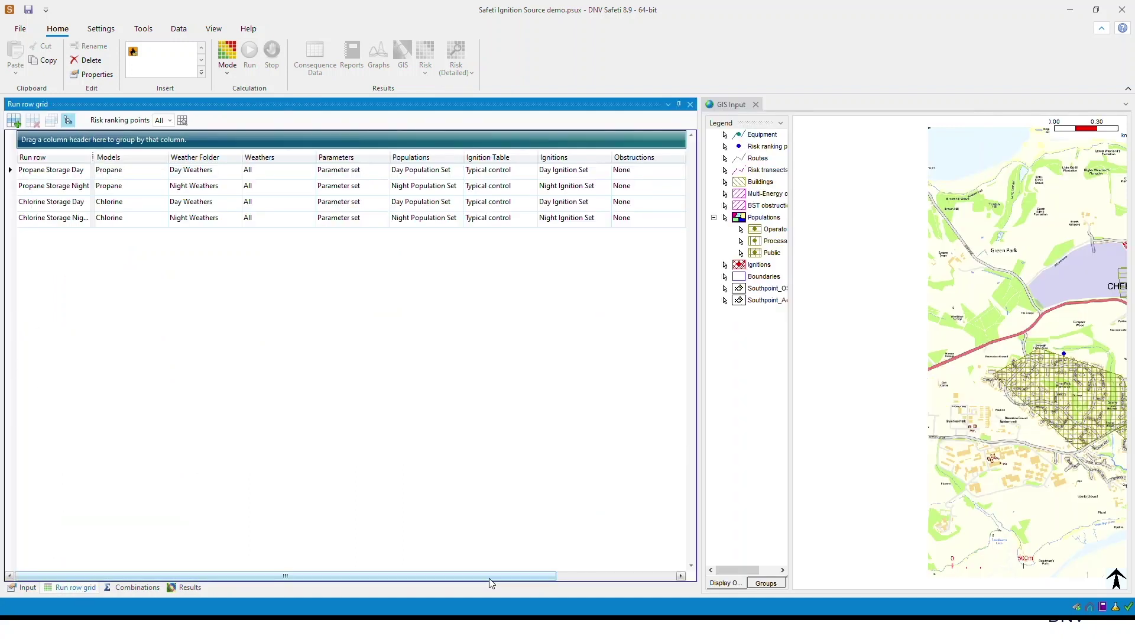
pyautogui.moveTo(495, 579); pyautogui.dragTo(583, 576)
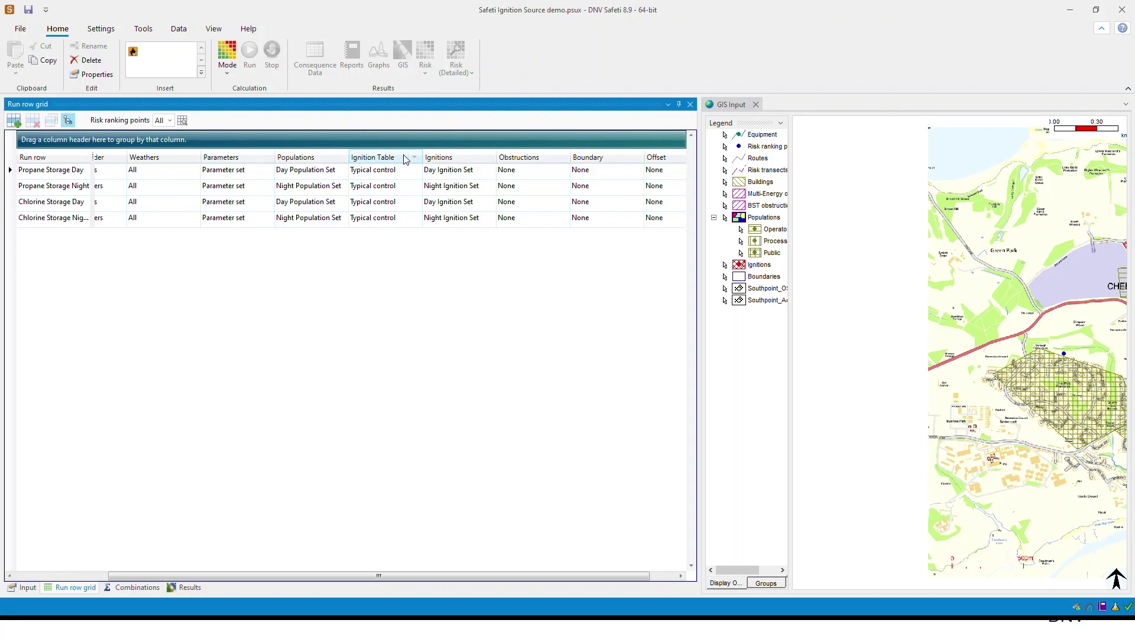
pyautogui.click(406, 172)
pyautogui.click(406, 173)
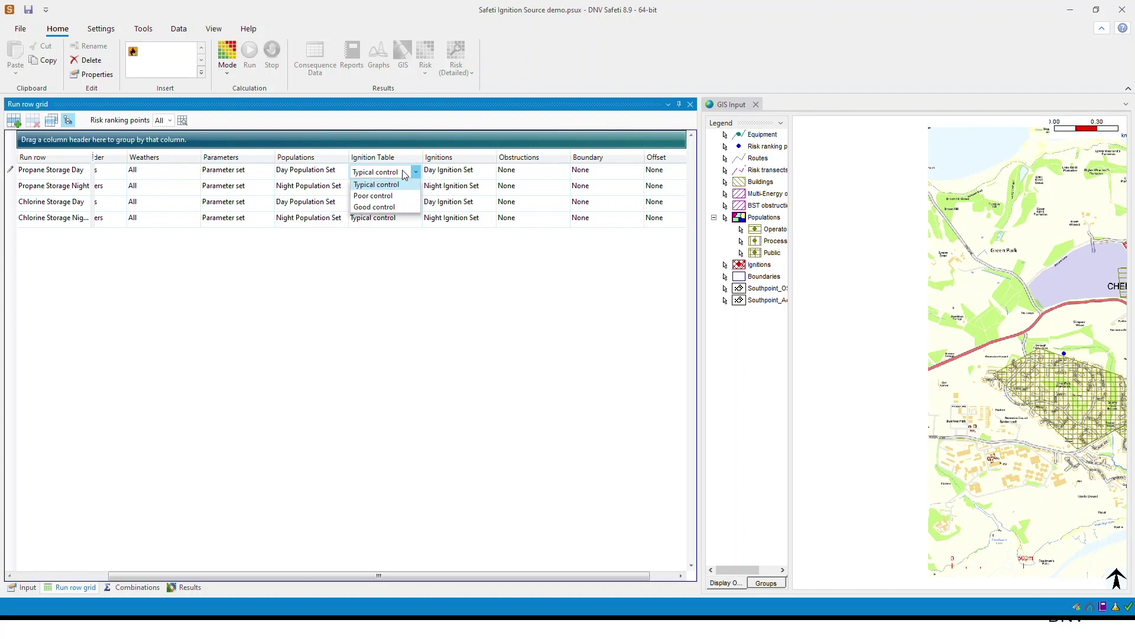
pyautogui.click(406, 174)
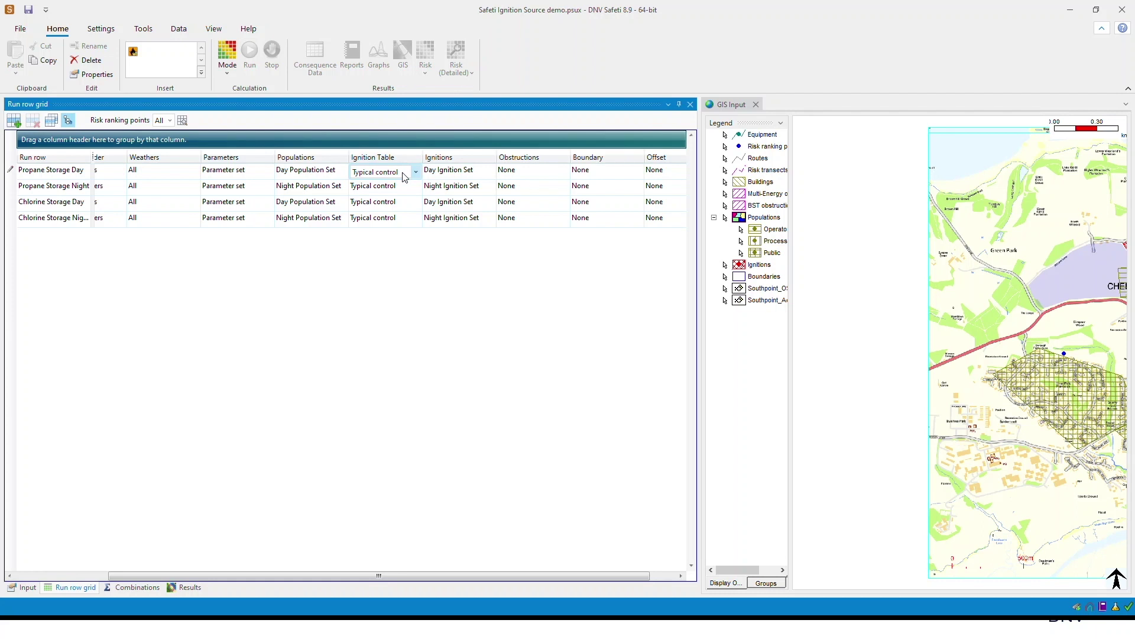
pyautogui.press('Escape')
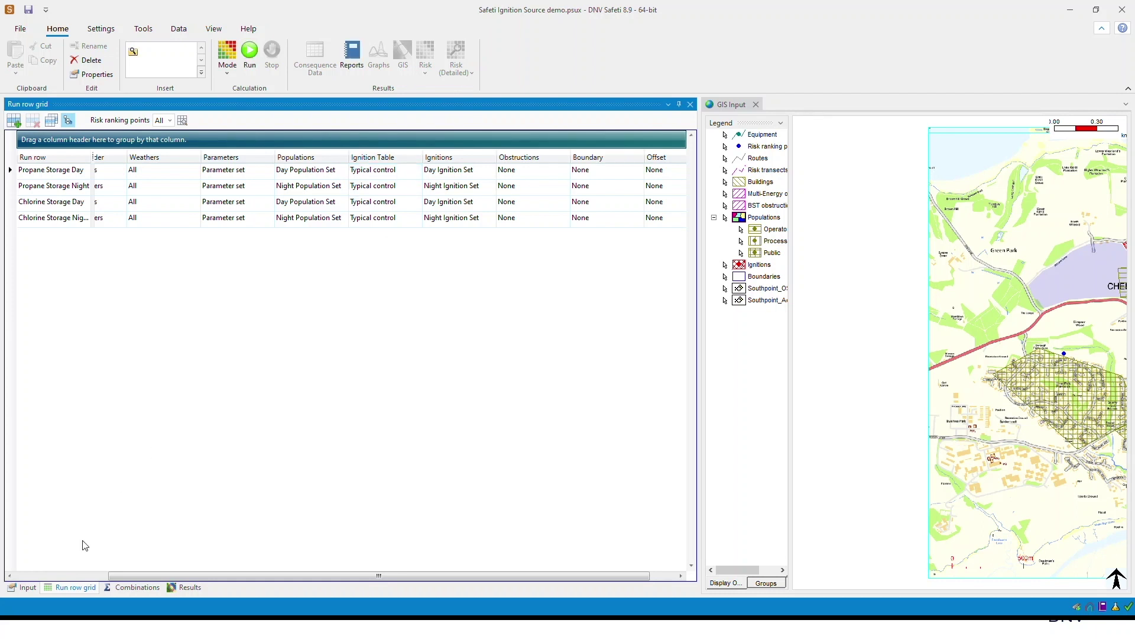
# Return to the study input and expand the list of run rows.
pyautogui.click(25, 588)
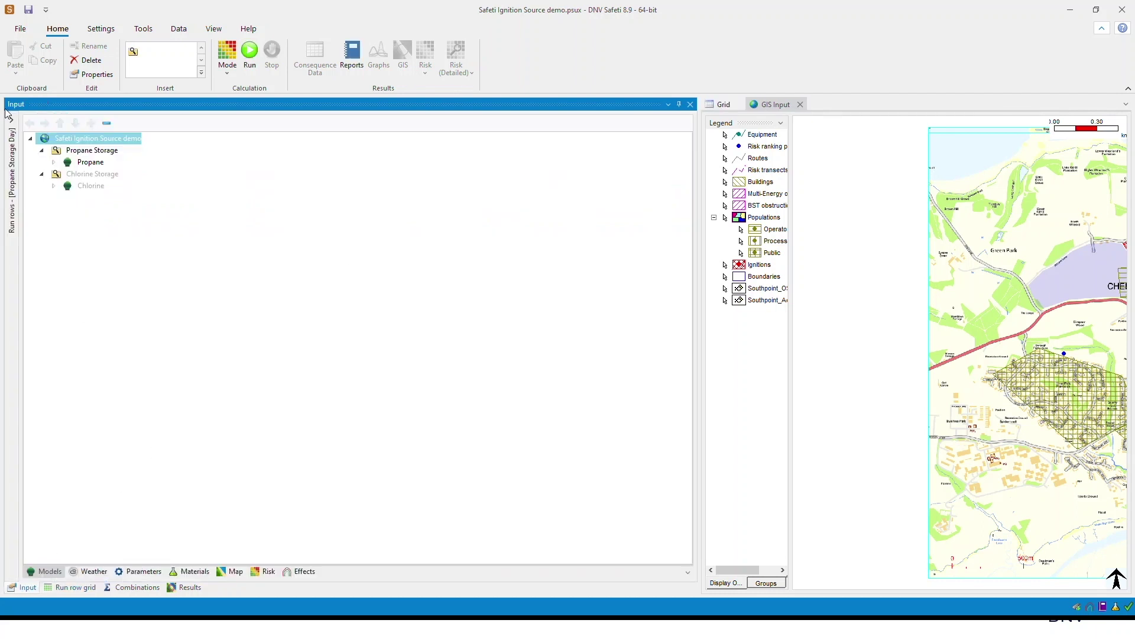
pyautogui.click(76, 120)
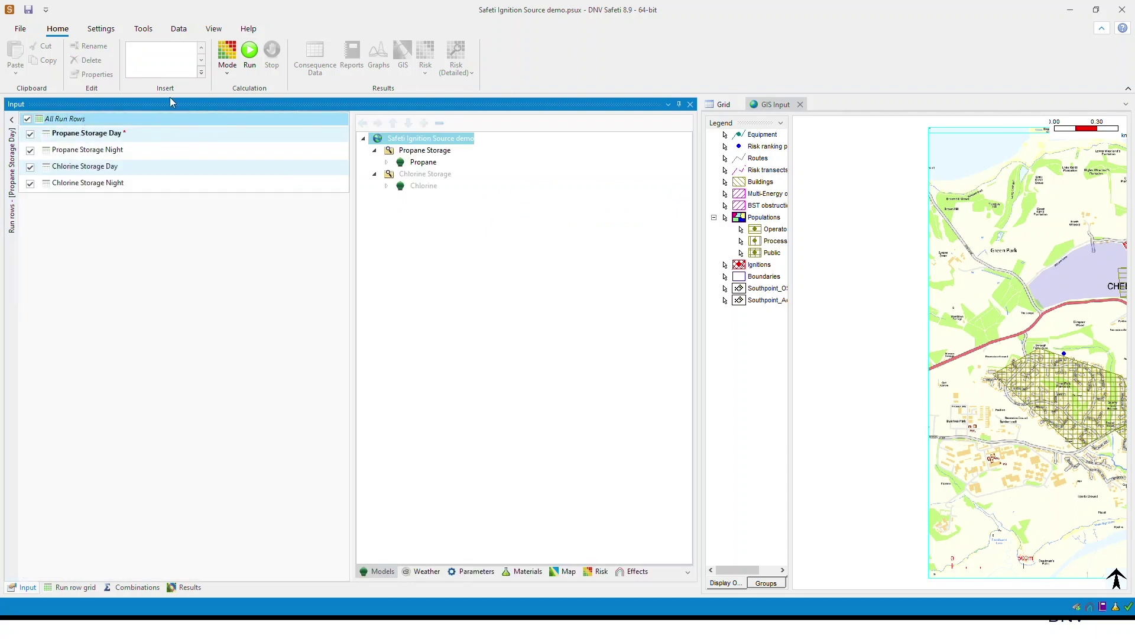